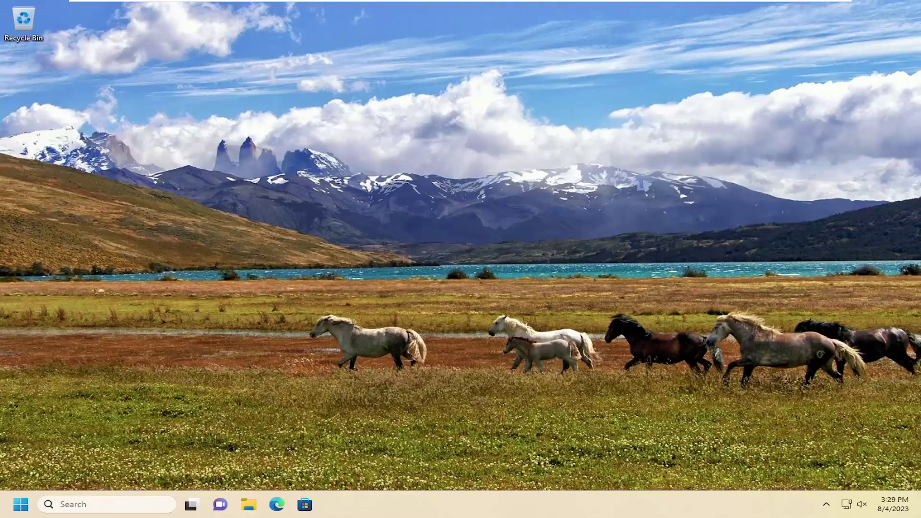
Launch Control Panel, switch View by to Large icons, and open Network and Sharing Center
{"action": "left_click", "coordinate": [105, 504]}
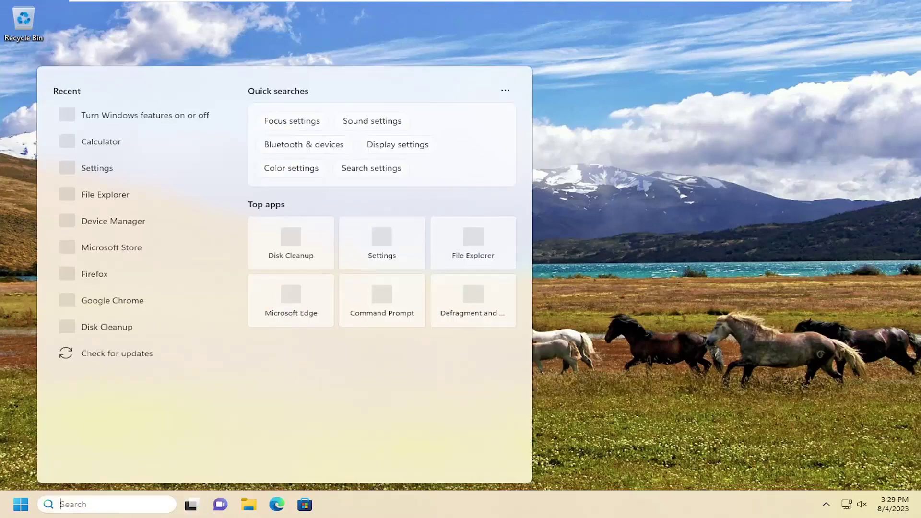
{"action": "type", "text": "control panel"}
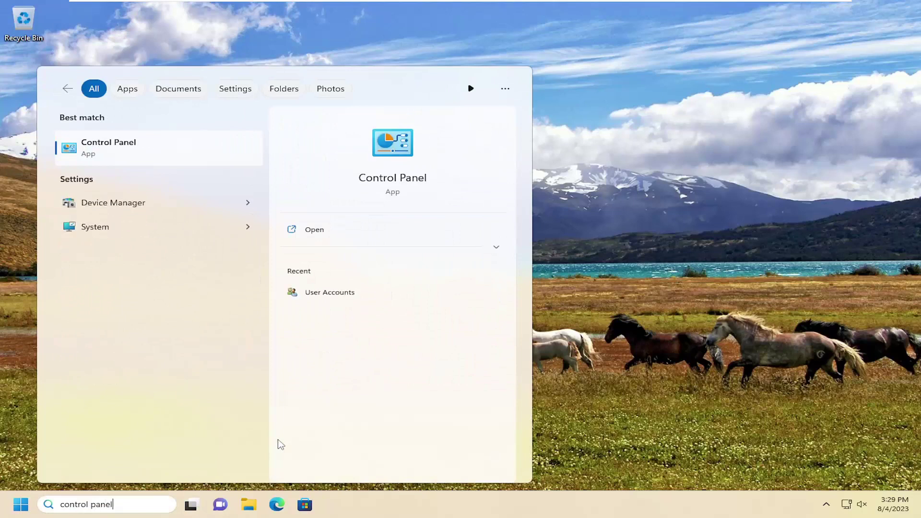
{"action": "left_click", "coordinate": [132, 147]}
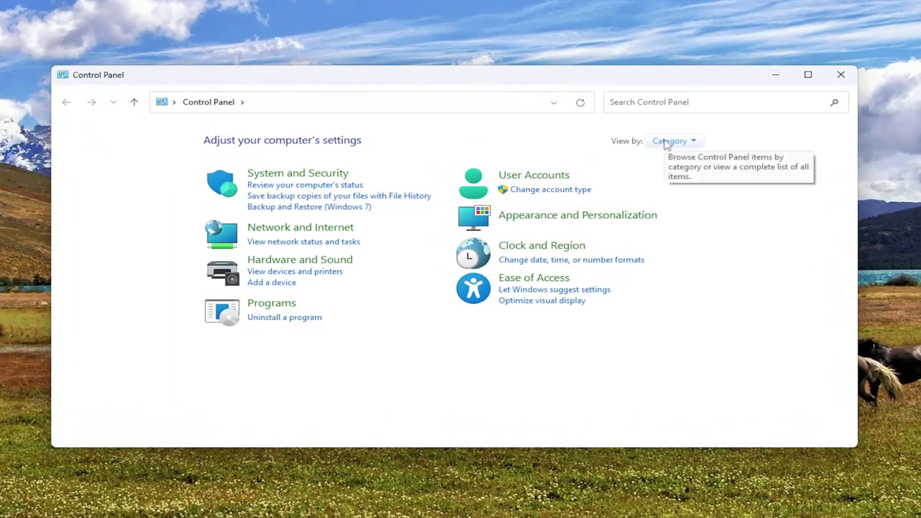
{"action": "left_click", "coordinate": [667, 143]}
{"action": "left_click", "coordinate": [677, 178]}
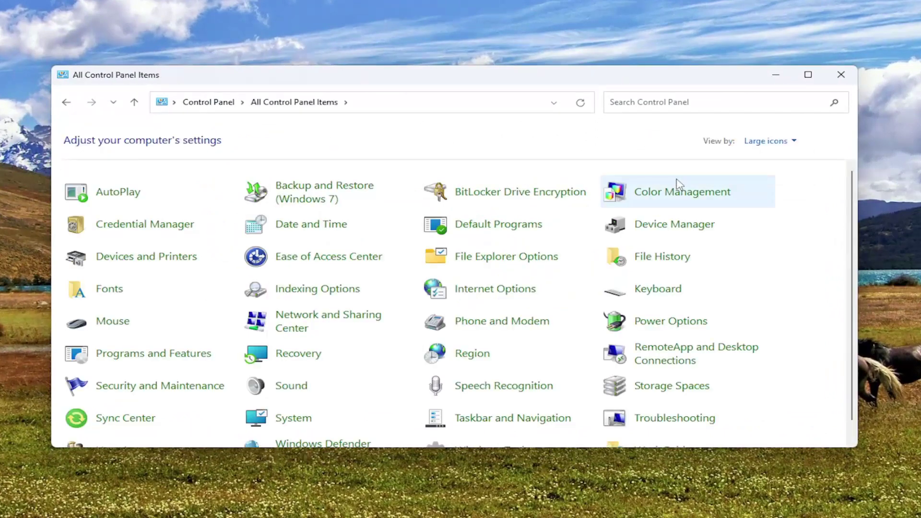
{"action": "left_click", "coordinate": [307, 326]}
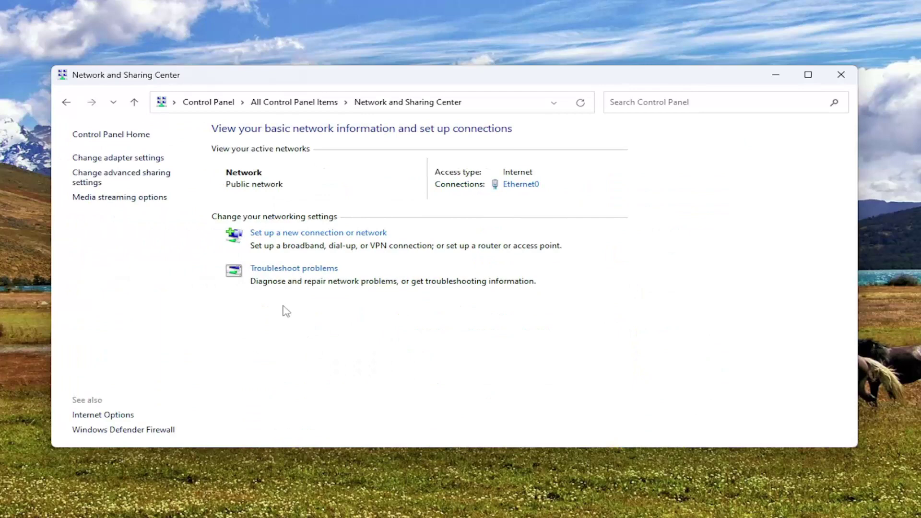
In advanced sharing settings, switch Password protected sharing Off under All networks, then close Settings
{"action": "left_click", "coordinate": [120, 185]}
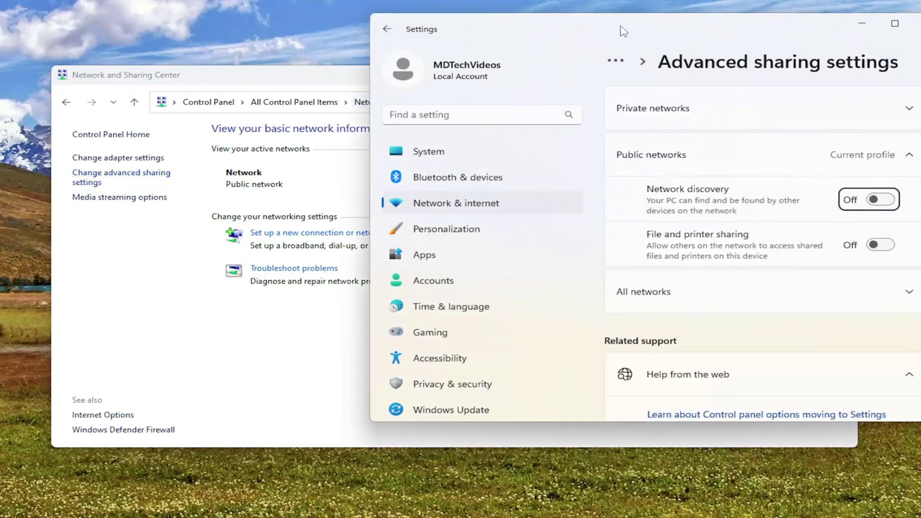
{"action": "left_click_drag", "start_coordinate": [621, 29], "coordinate": [465, 52]}
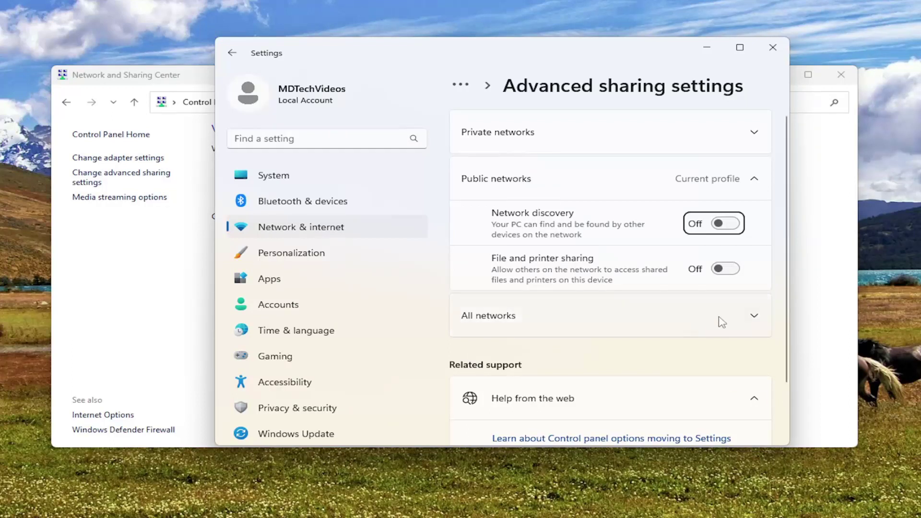
{"action": "left_click", "coordinate": [640, 324]}
{"action": "scroll", "coordinate": [592, 322], "scroll_direction": "down", "scroll_amount": 3}
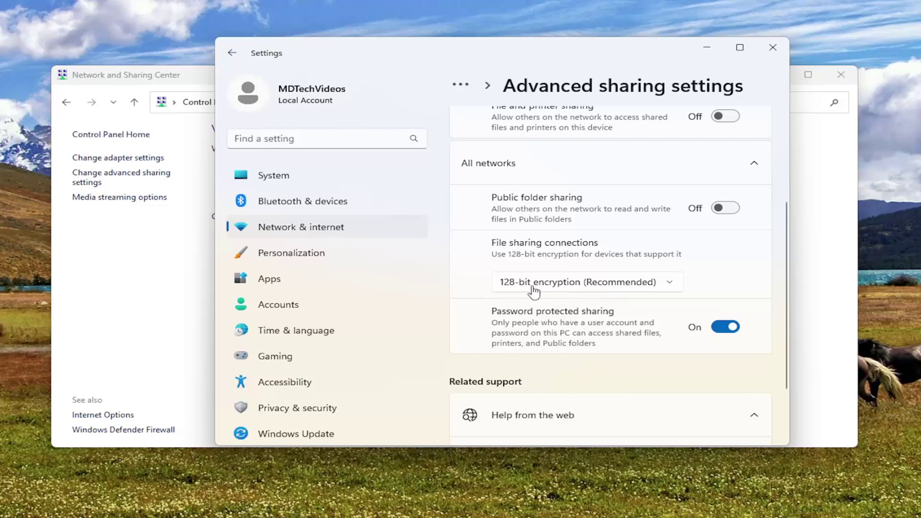
{"action": "left_click", "coordinate": [724, 326]}
{"action": "left_click", "coordinate": [773, 47]}
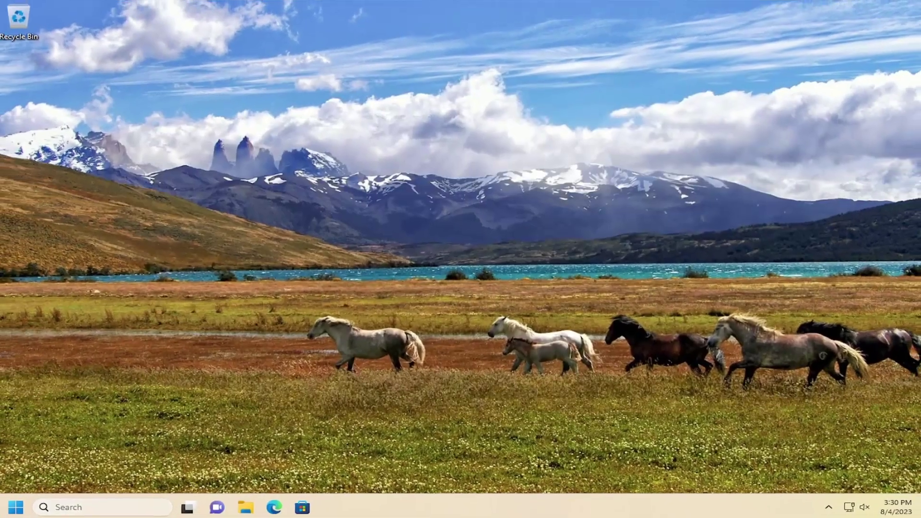
Launch Local Security Policy and navigate to Local Policies > Security Options
{"action": "left_click", "coordinate": [72, 508]}
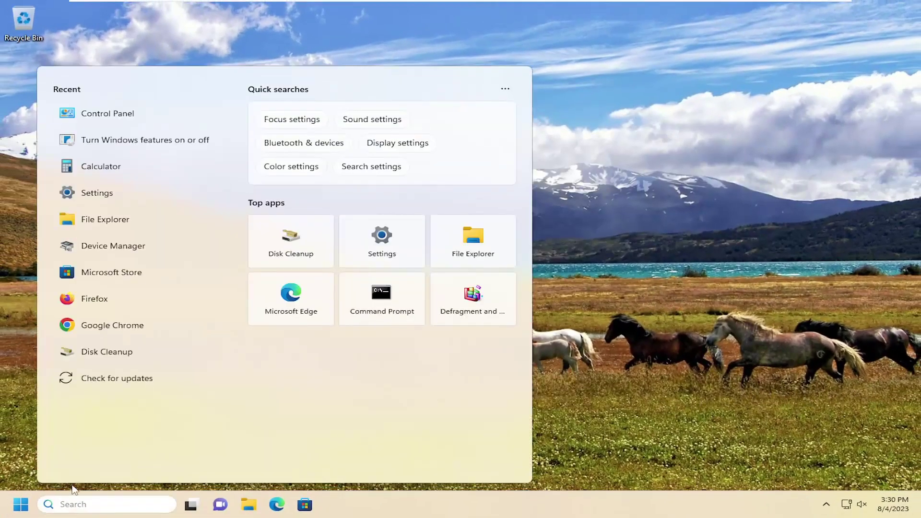
{"action": "type", "text": "local security"}
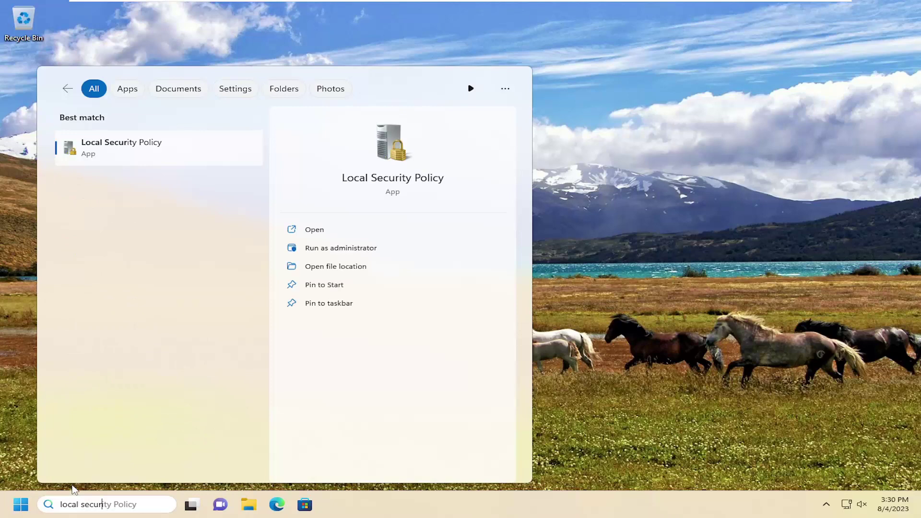
{"action": "type", "text": " policy"}
{"action": "left_click", "coordinate": [115, 150]}
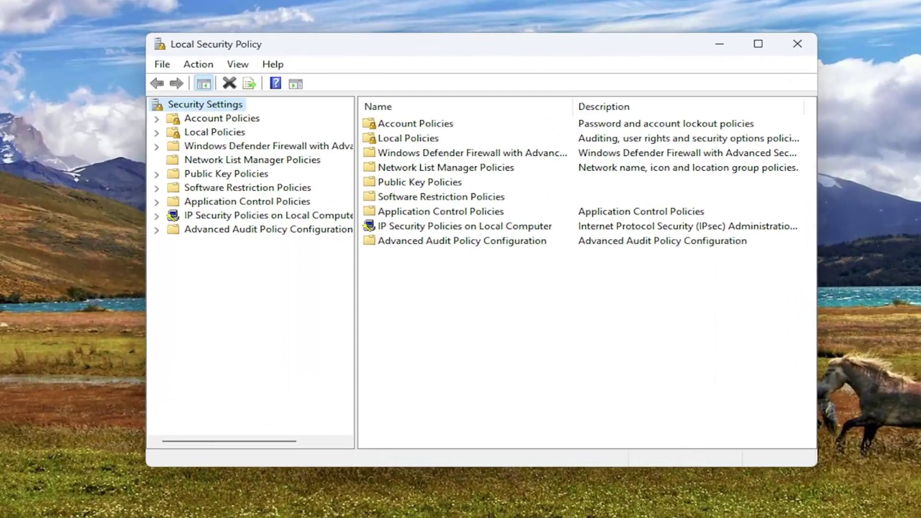
{"action": "double_click", "coordinate": [219, 137]}
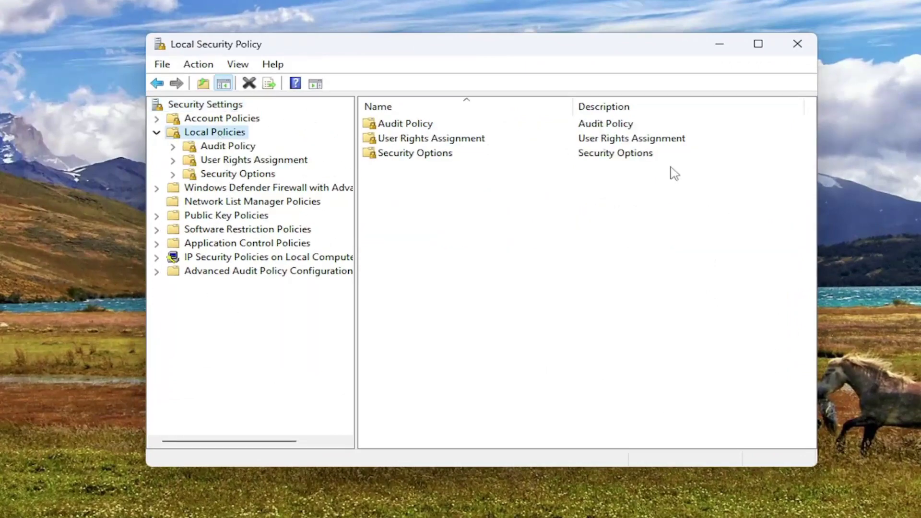
{"action": "left_click", "coordinate": [247, 175]}
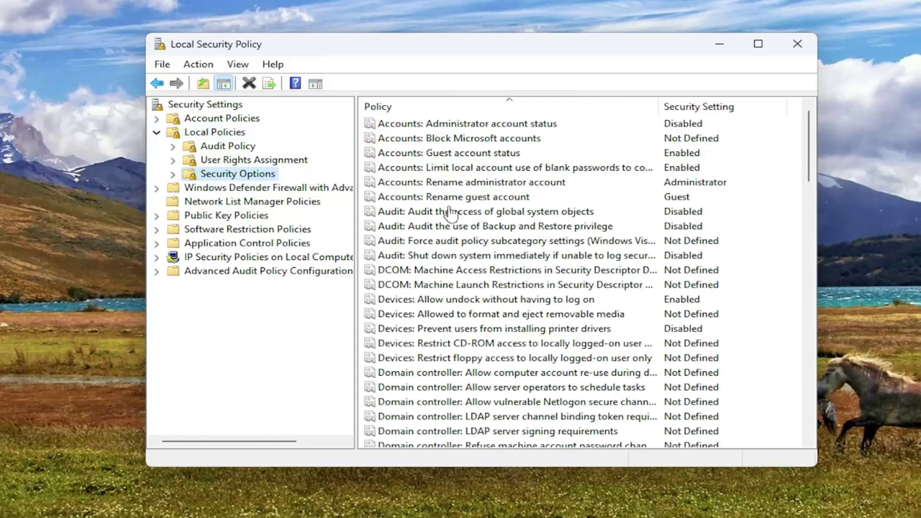
Keep the blank-passwords console-logon-only policy Enabled, confirm with OK, and close the tool
{"action": "left_click", "coordinate": [430, 170]}
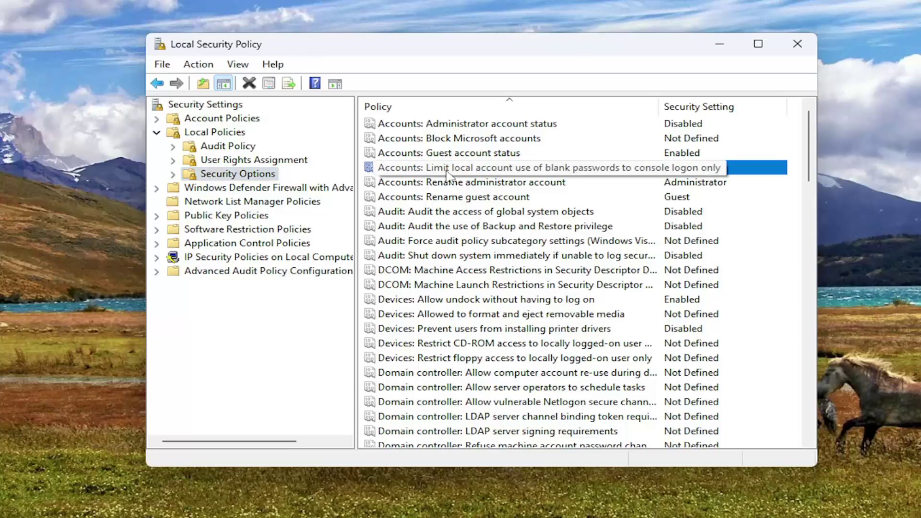
{"action": "double_click", "coordinate": [447, 168]}
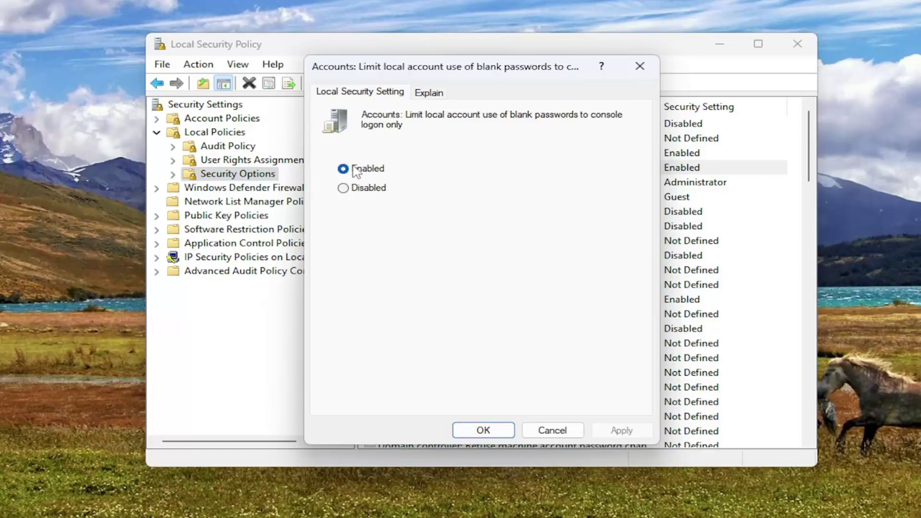
{"action": "left_click", "coordinate": [483, 430]}
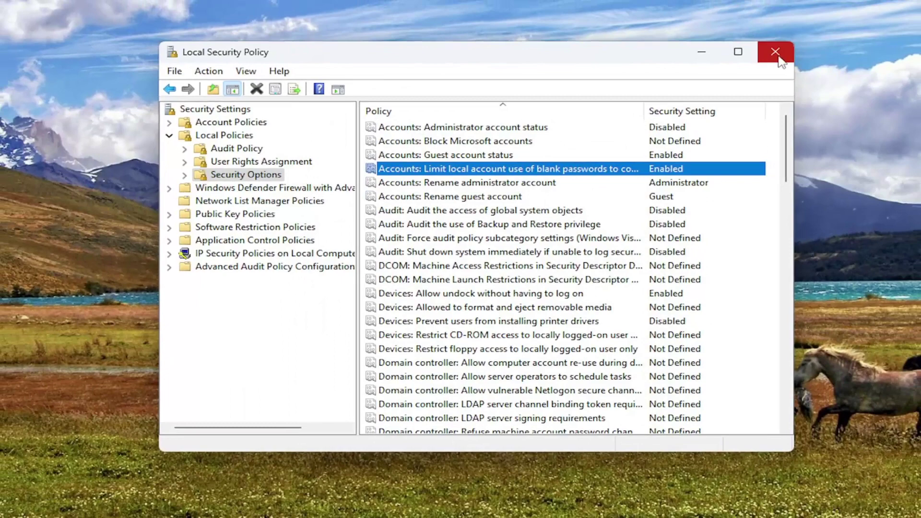
{"action": "left_click", "coordinate": [798, 44]}
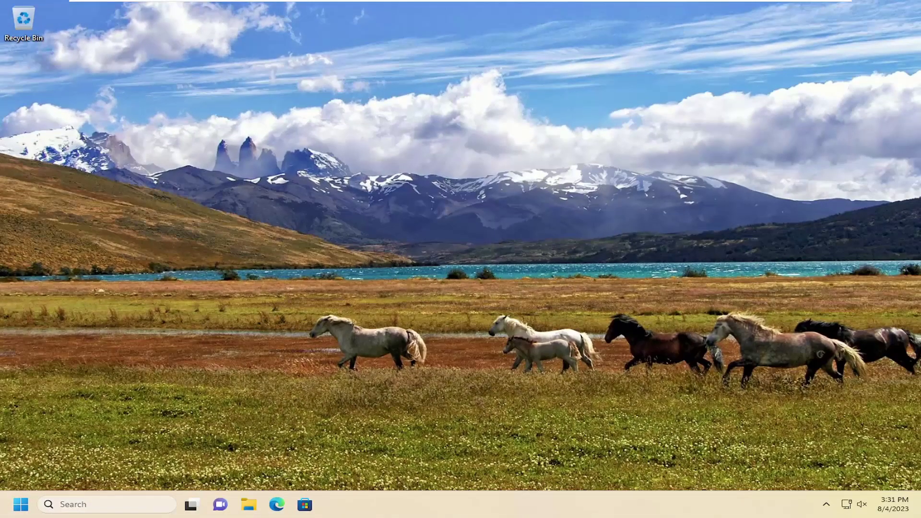
Launch Settings and go to Network & internet > Advanced network settings > Network reset
{"action": "left_click", "coordinate": [72, 511]}
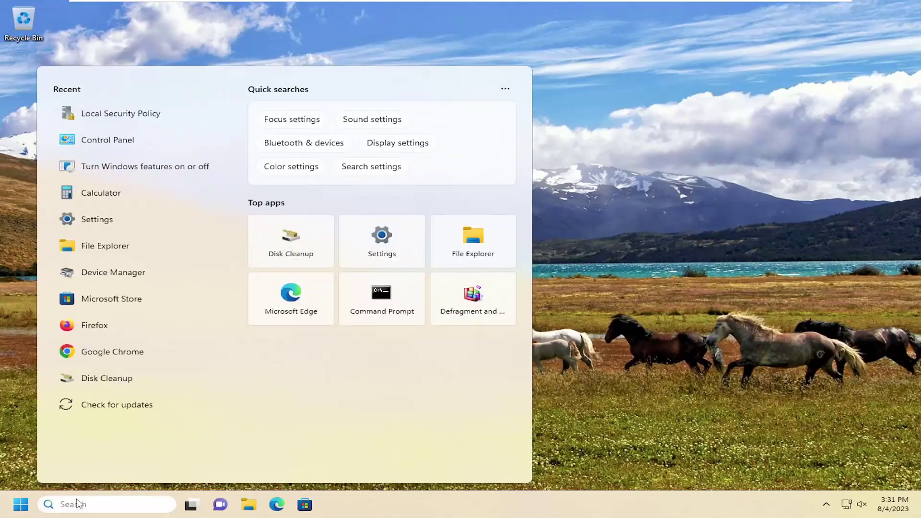
{"action": "type", "text": "settings"}
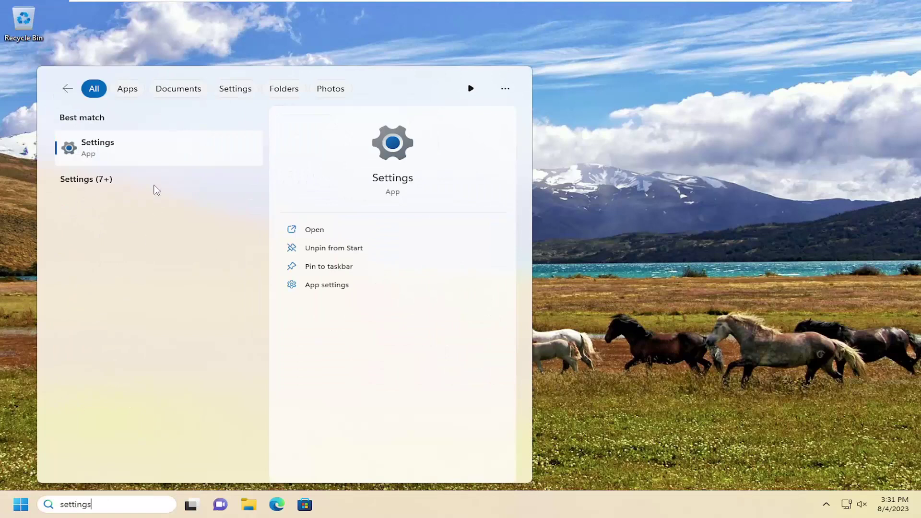
{"action": "left_click", "coordinate": [115, 147]}
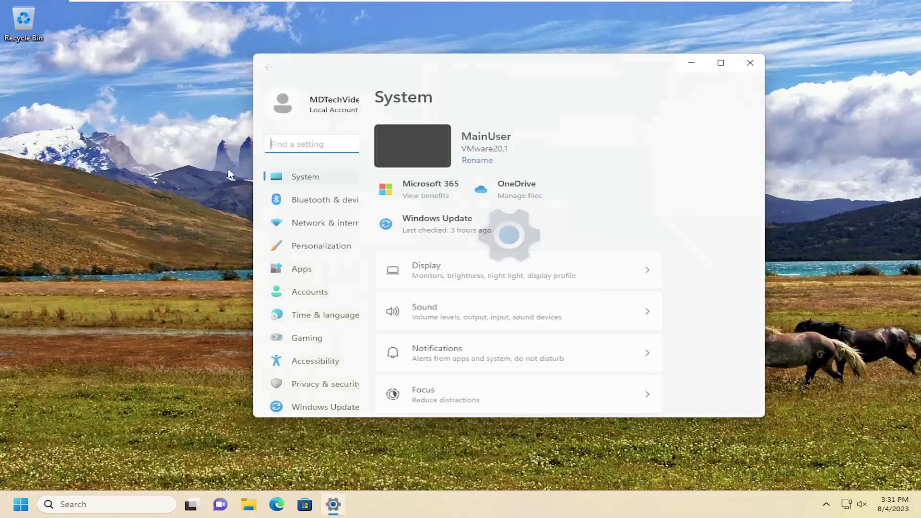
{"action": "left_click", "coordinate": [309, 226]}
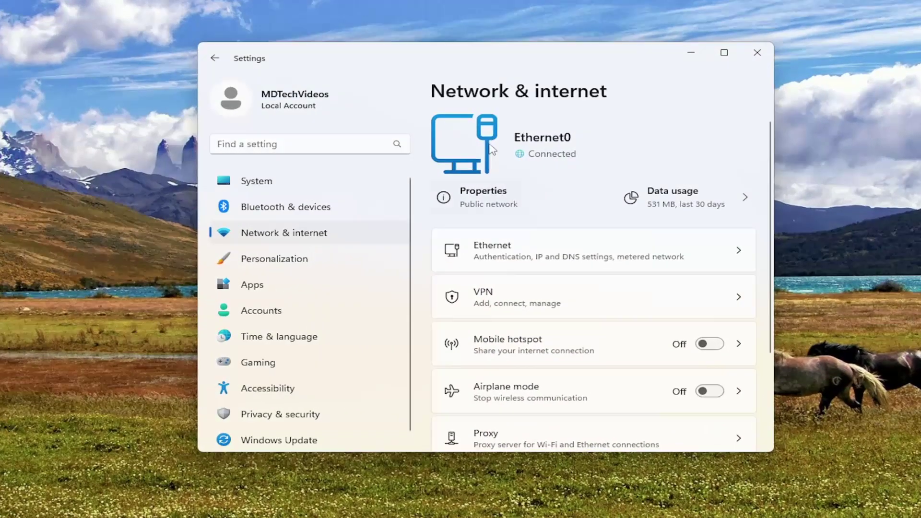
{"action": "scroll", "coordinate": [535, 272], "scroll_direction": "down", "scroll_amount": 3}
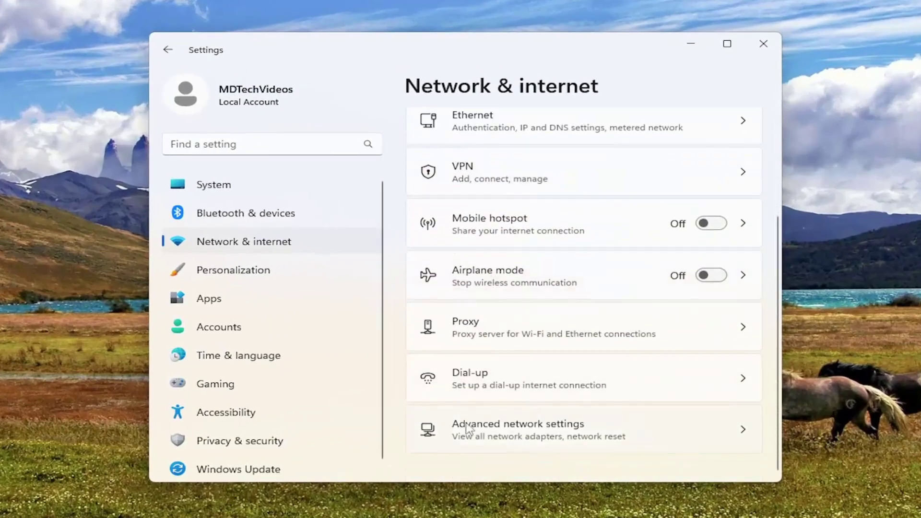
{"action": "left_click", "coordinate": [597, 436]}
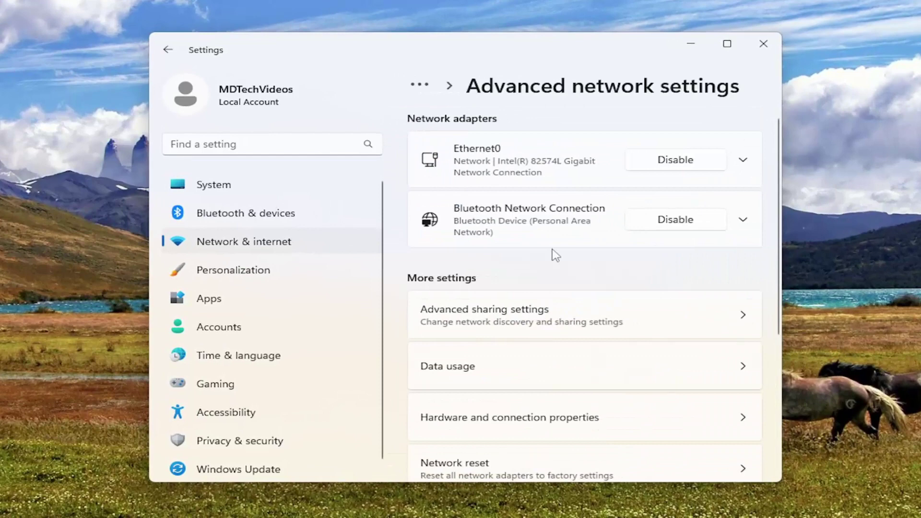
{"action": "scroll", "coordinate": [527, 249], "scroll_direction": "down", "scroll_amount": 2}
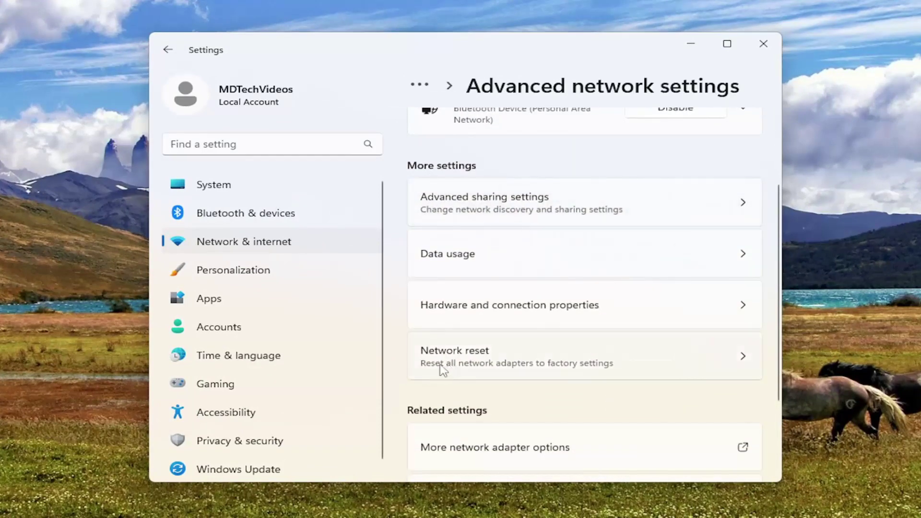
{"action": "left_click", "coordinate": [579, 367]}
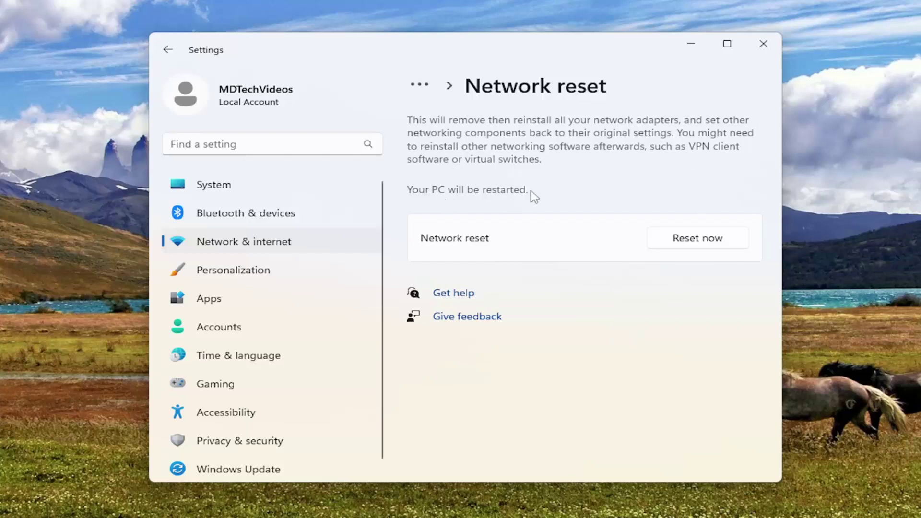
Choose Reset now and answer Yes to confirm the network reset
{"action": "left_click", "coordinate": [690, 238]}
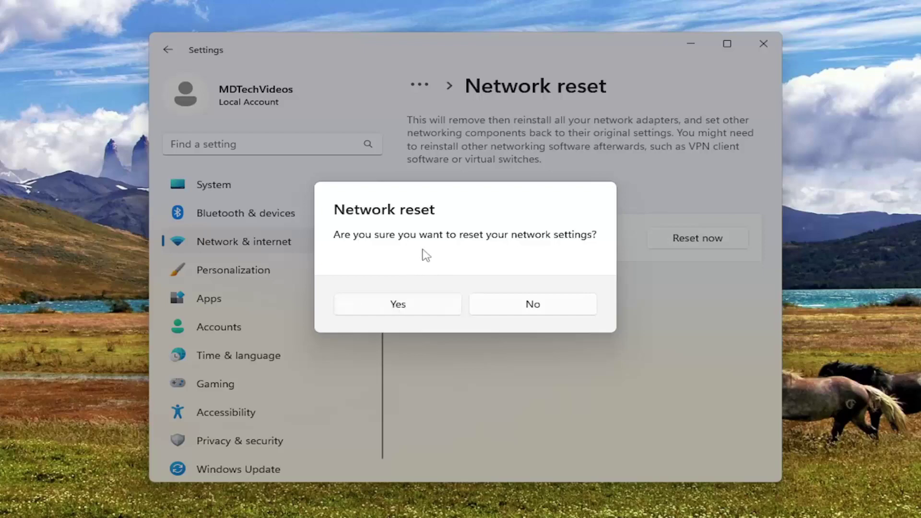
{"action": "left_click", "coordinate": [391, 304]}
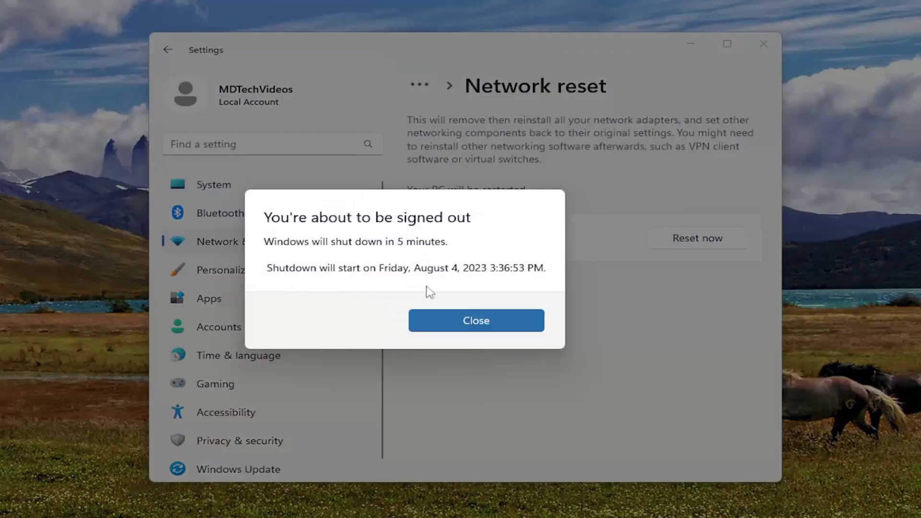